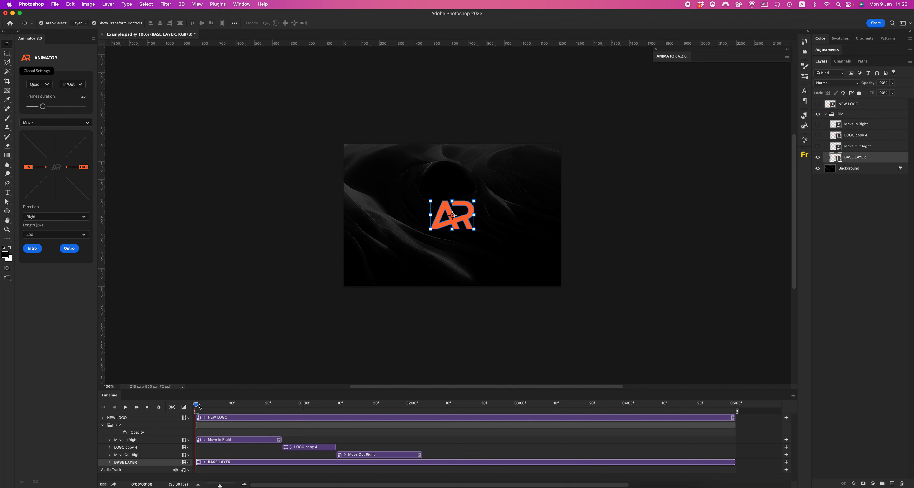
Set the timeline frame rate to 30 fps
click(794, 395)
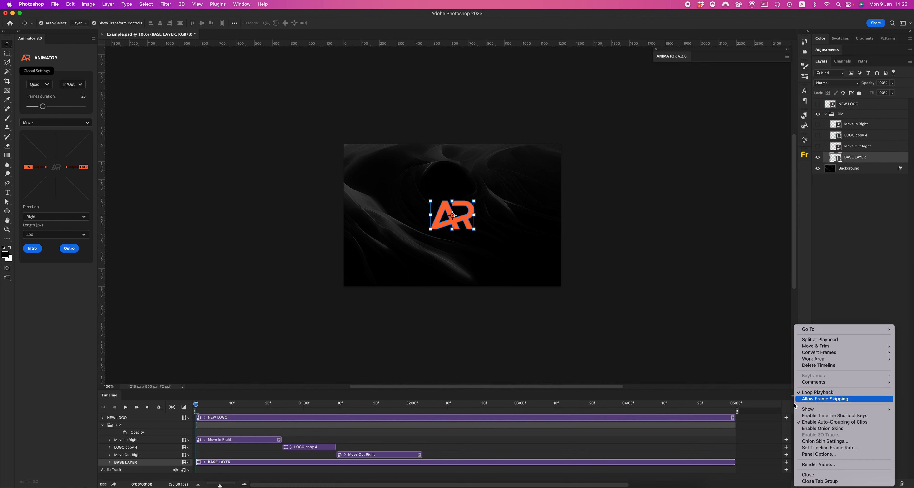
click(808, 448)
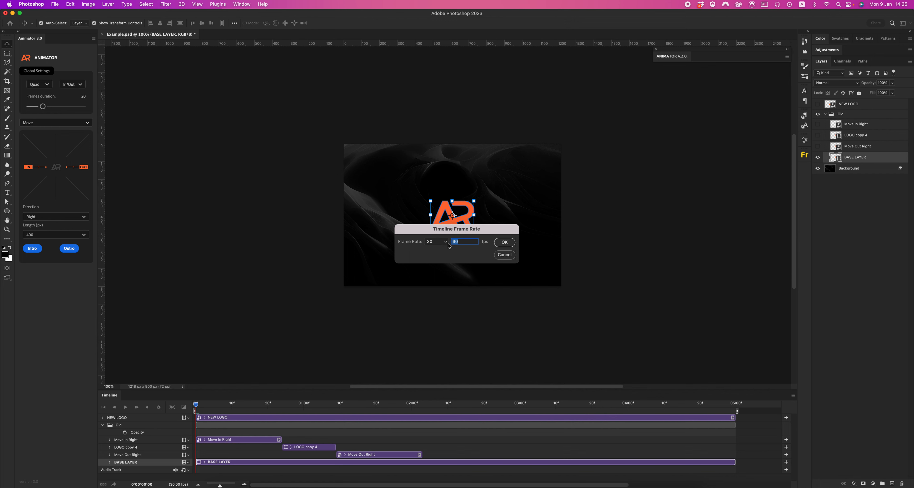
click(508, 244)
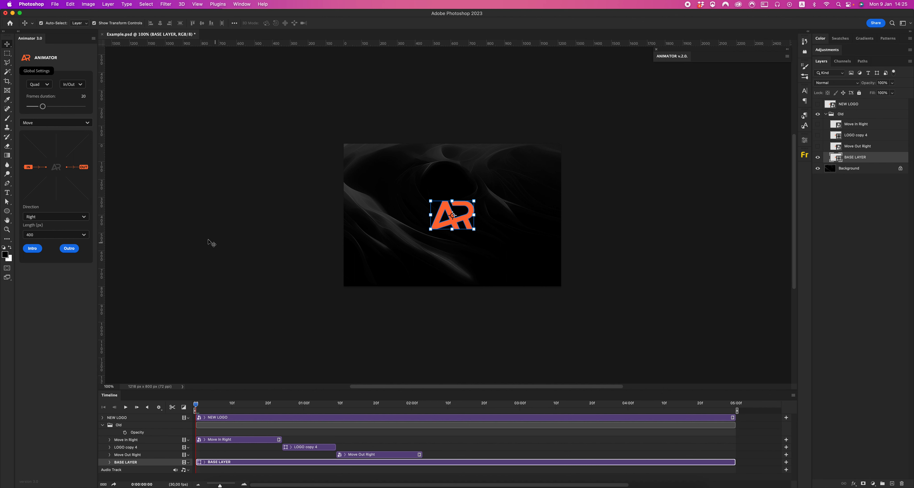
Show the Welcome Tab recommendations of the Animator 3.0 plugin
click(51, 119)
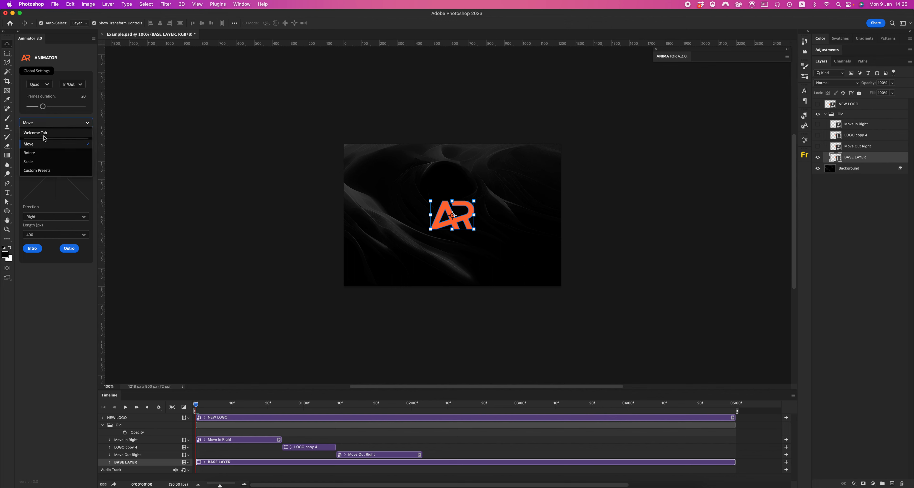
click(46, 136)
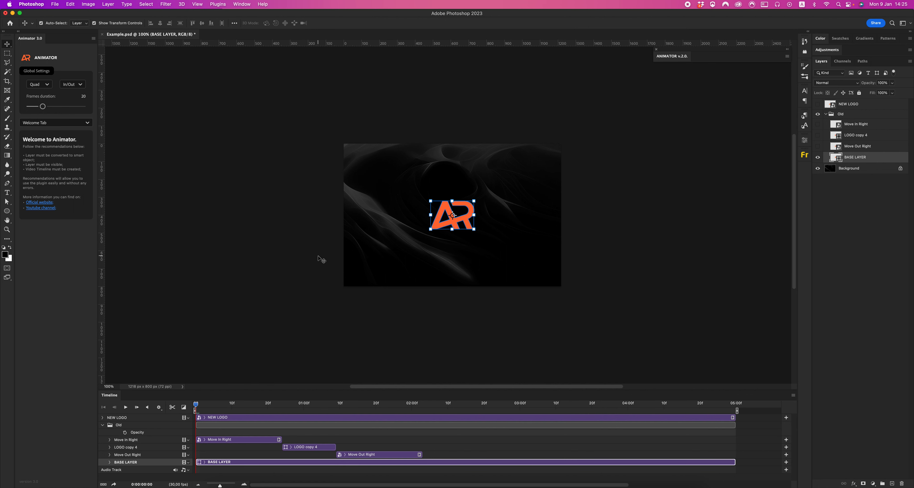
Hide BASE LAYER and make the Move In Right, LOGO copy 4 and Move Out Right layers visible
click(817, 159)
click(818, 146)
click(818, 136)
Scrub through the timeline to inspect the separate Move In Right and LOGO copy 4 clips
drag(196, 406, 285, 403)
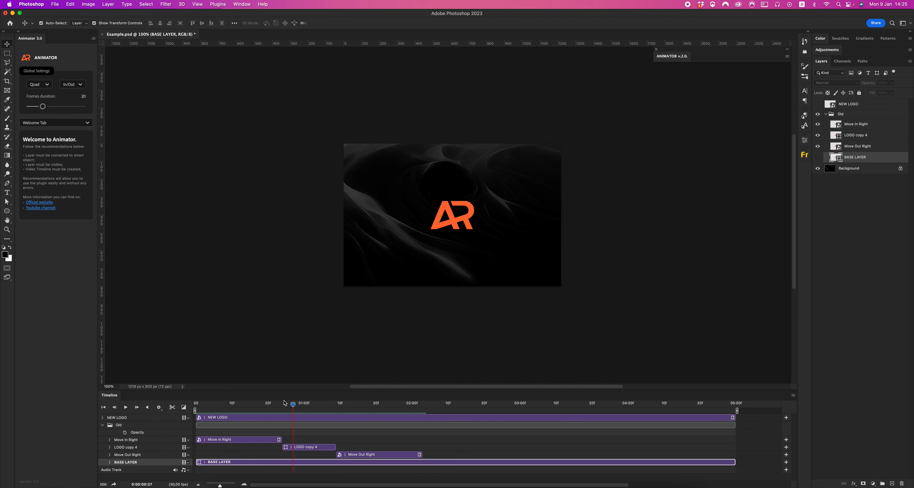
click(229, 409)
click(241, 441)
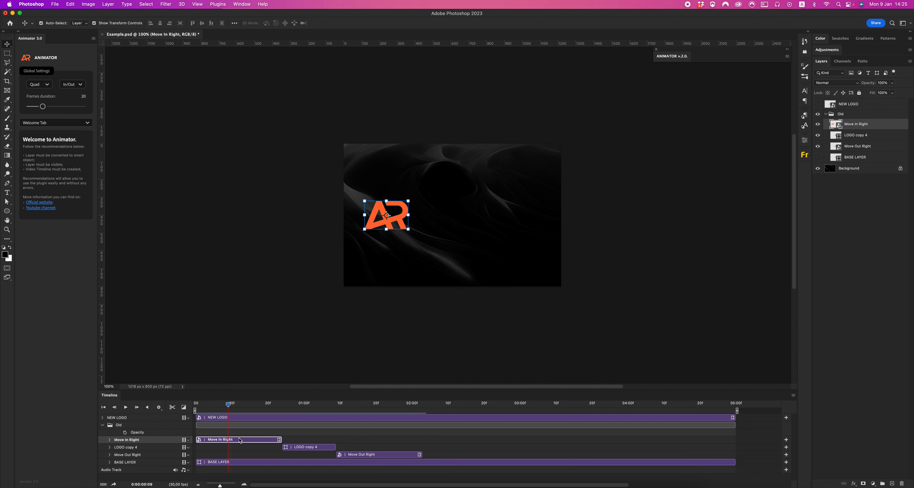
drag(230, 409, 311, 405)
click(320, 447)
Collapse and hide the Old layer group, and make the NEW LOGO layer visible and selected
click(826, 114)
click(818, 114)
click(818, 104)
click(852, 105)
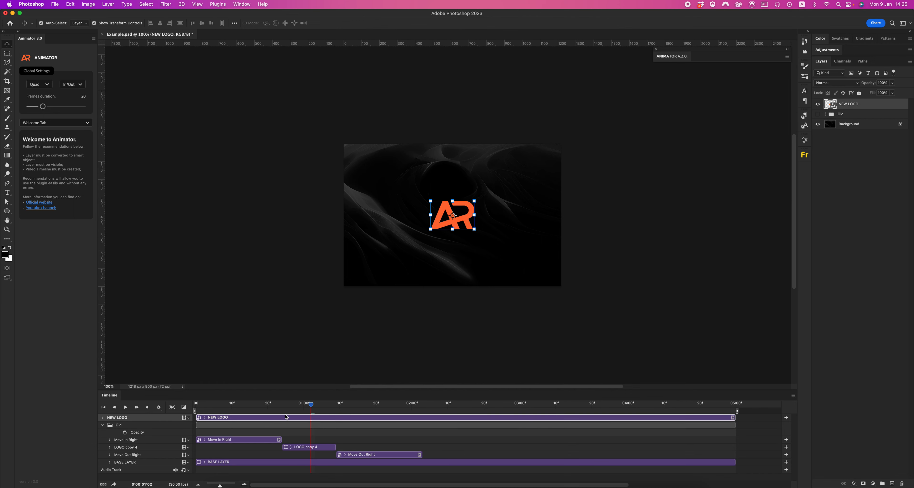
Collapse the Old group in the timeline, return the playhead to the start and expand the NEW LOGO track's properties
click(103, 426)
drag(311, 407, 76, 430)
click(103, 418)
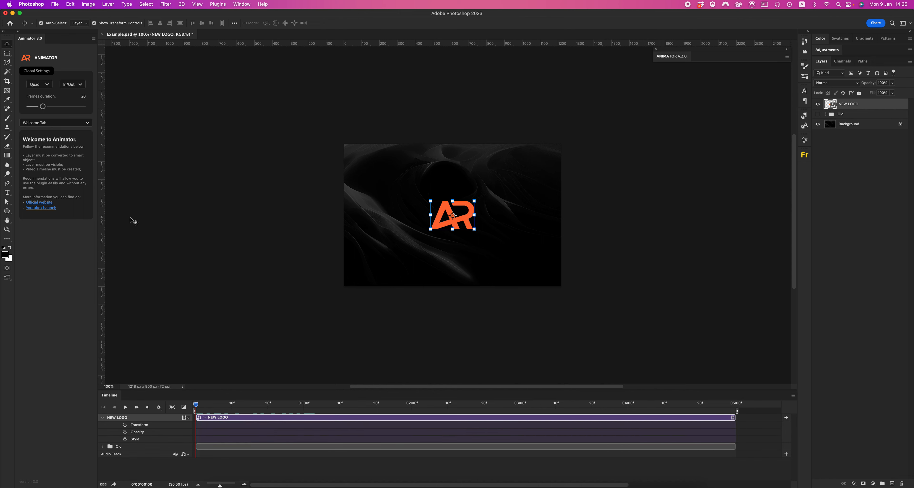
Apply a Move intro to NEW LOGO from the timeline start, with Right direction and 400 px length
click(58, 122)
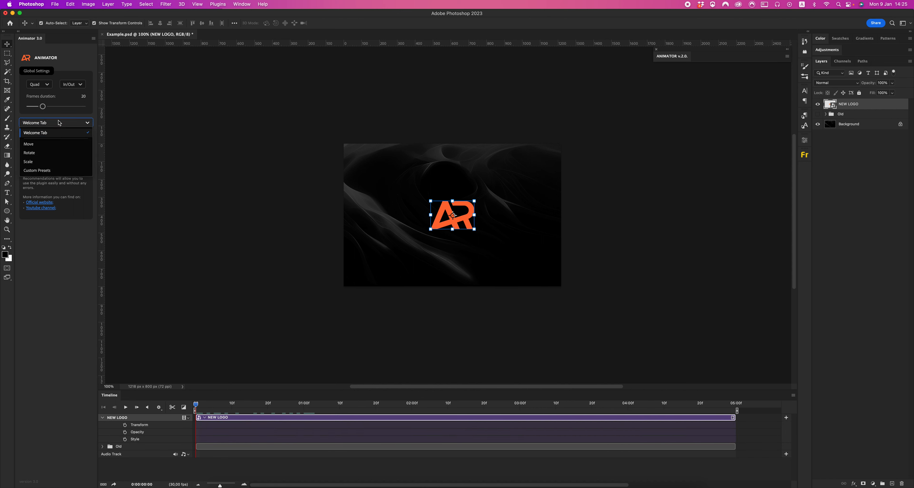
click(50, 144)
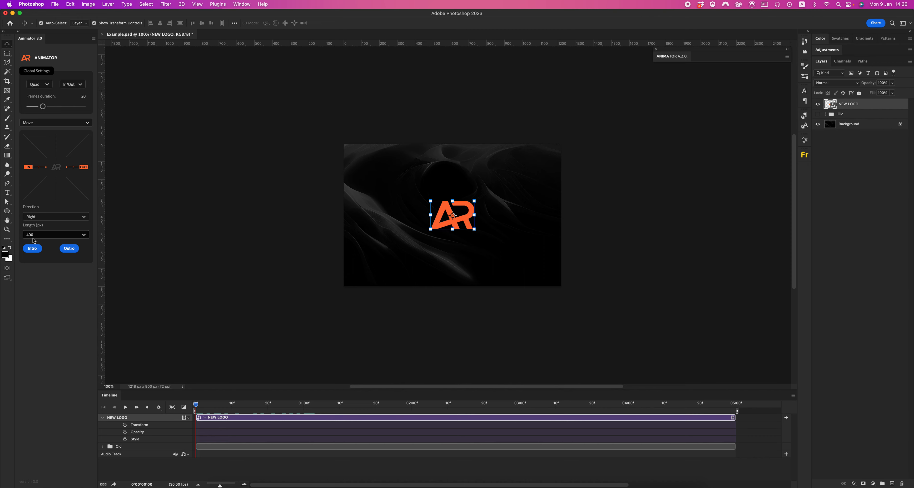
click(35, 250)
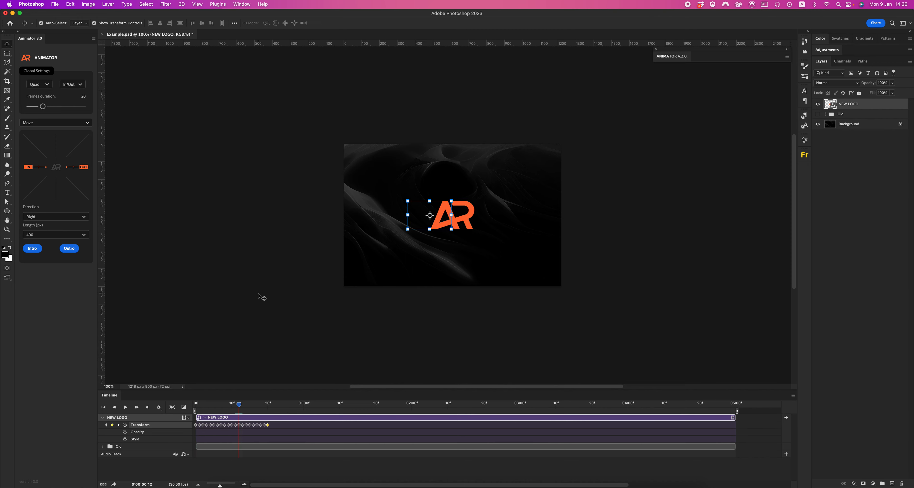
Apply a Move outro to NEW LOGO starting at 0:00:01:06, with Right direction and 400 px length
drag(248, 405, 326, 406)
click(328, 426)
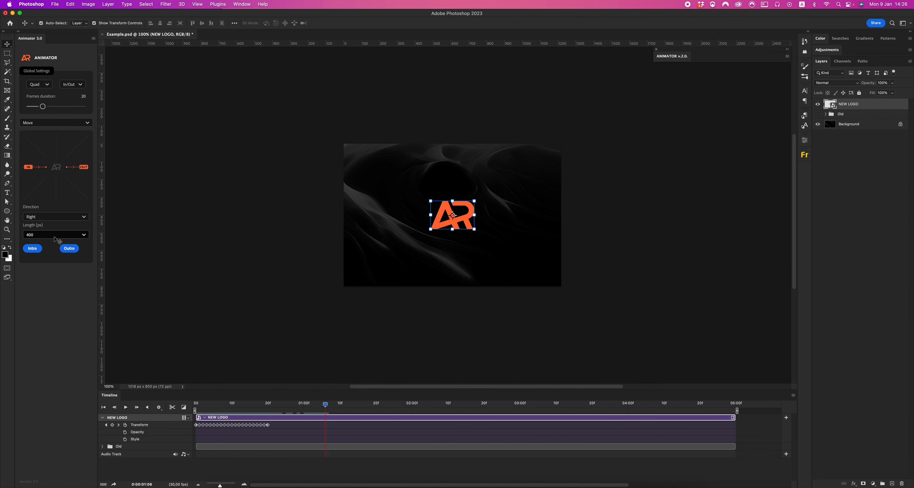
click(70, 248)
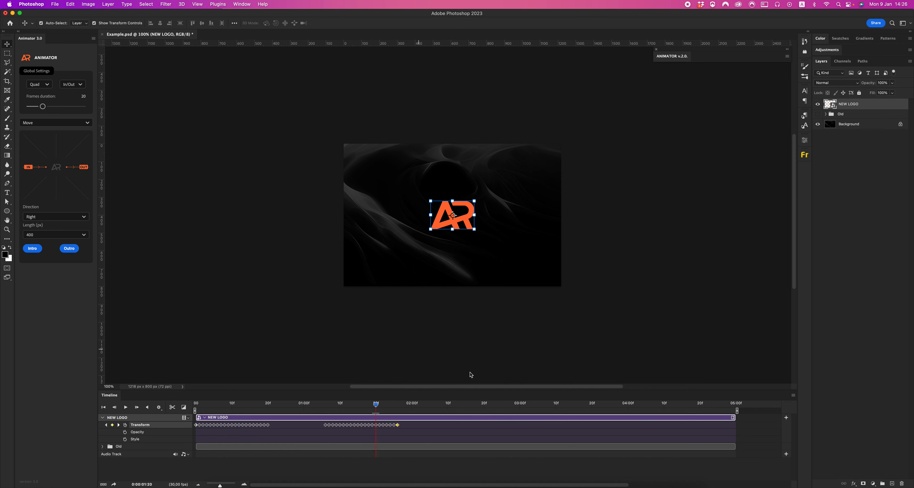
Scrub back through the rightward animation, remove all NEW LOGO Transform keyframes and return the playhead to the start
drag(395, 408, 294, 408)
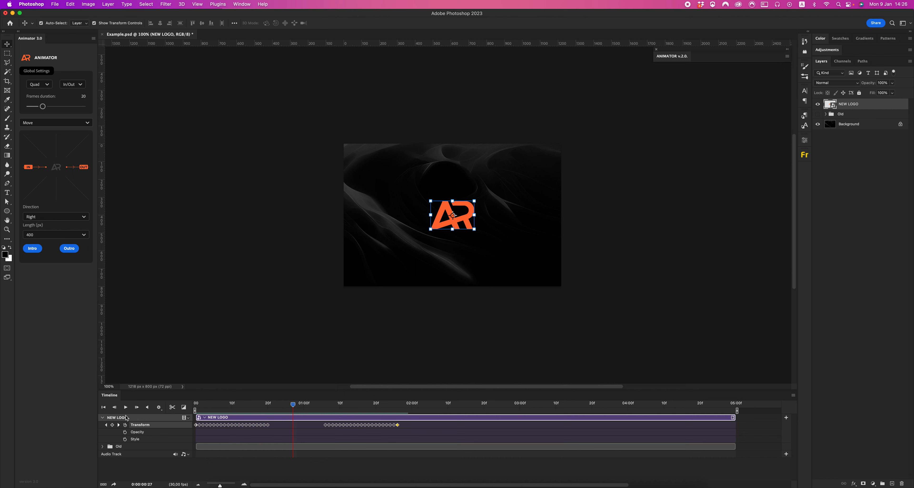
click(124, 425)
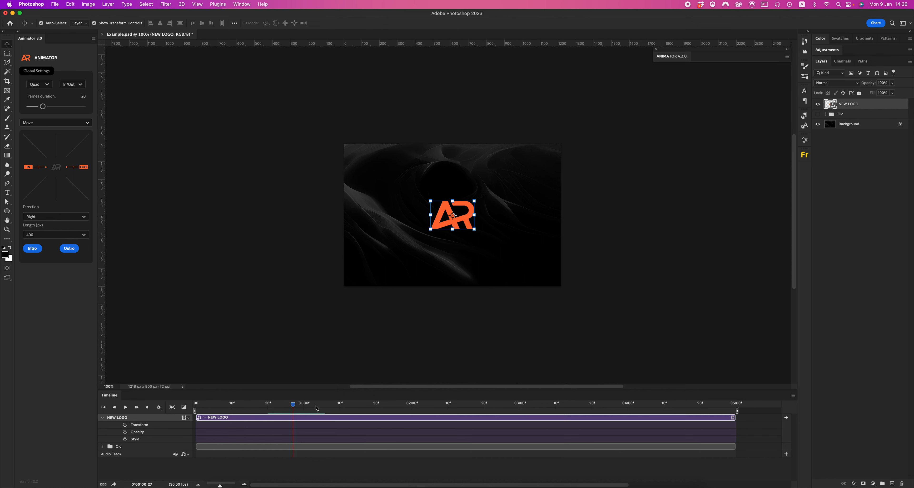
drag(291, 407, 195, 407)
Apply a Move intro and outro to NEW LOGO with Down direction and 600 px length, starting the outro just past the one-second mark
click(83, 235)
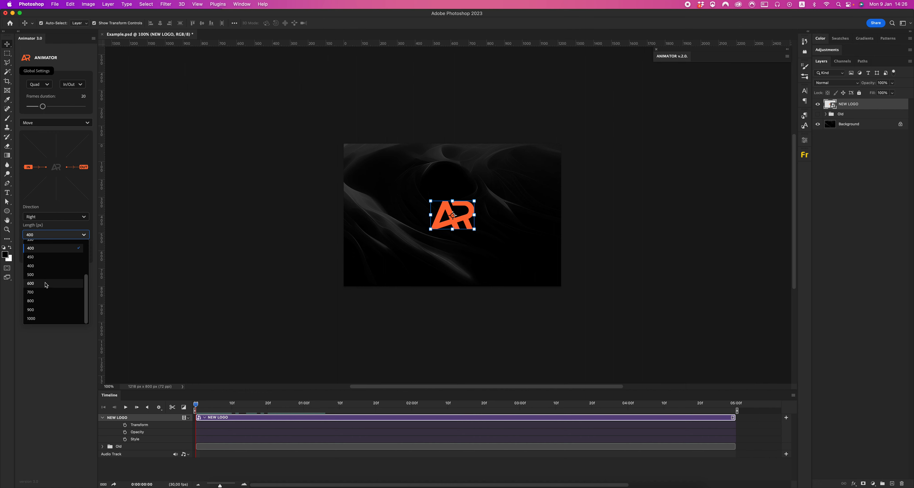
click(46, 284)
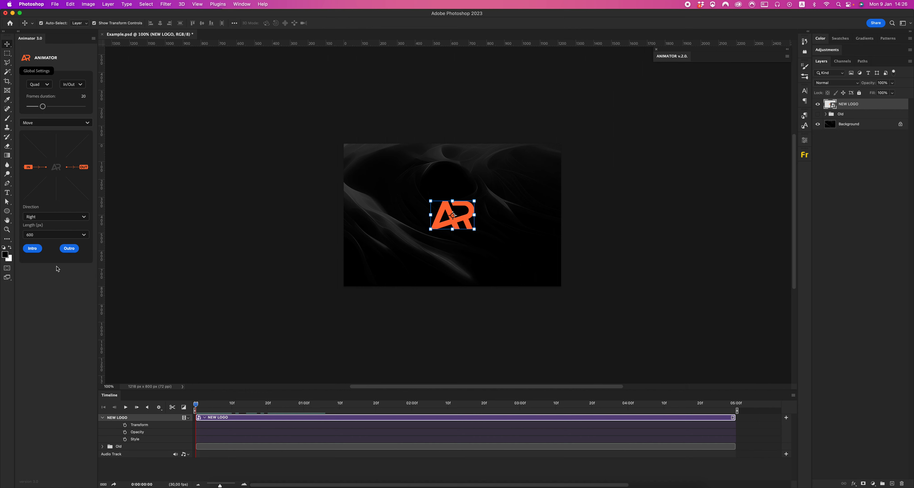
click(61, 218)
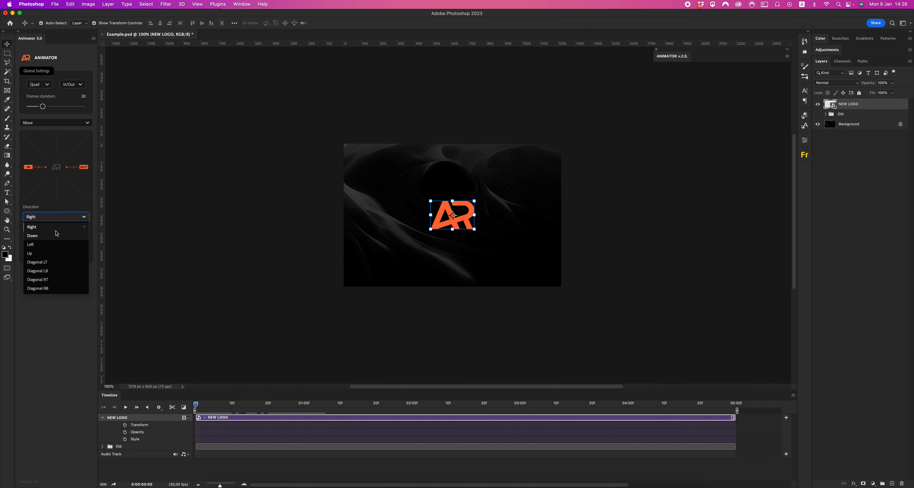
click(51, 236)
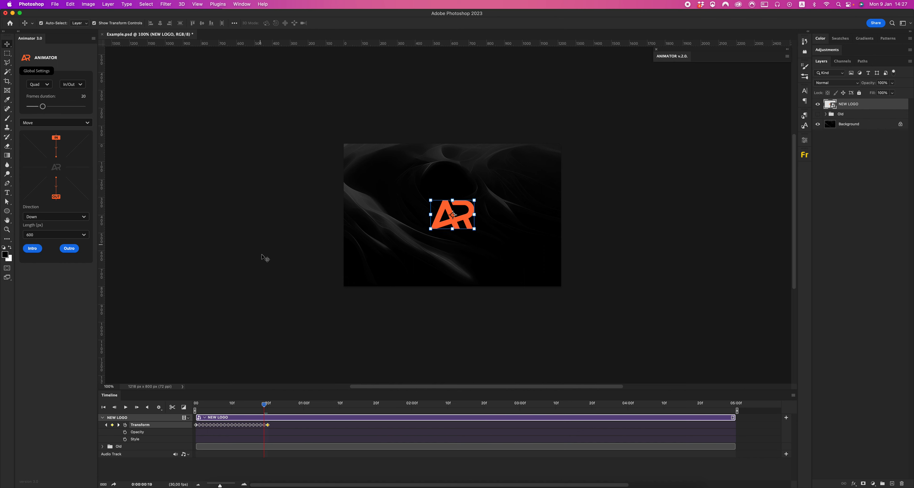
drag(265, 405, 312, 406)
click(69, 249)
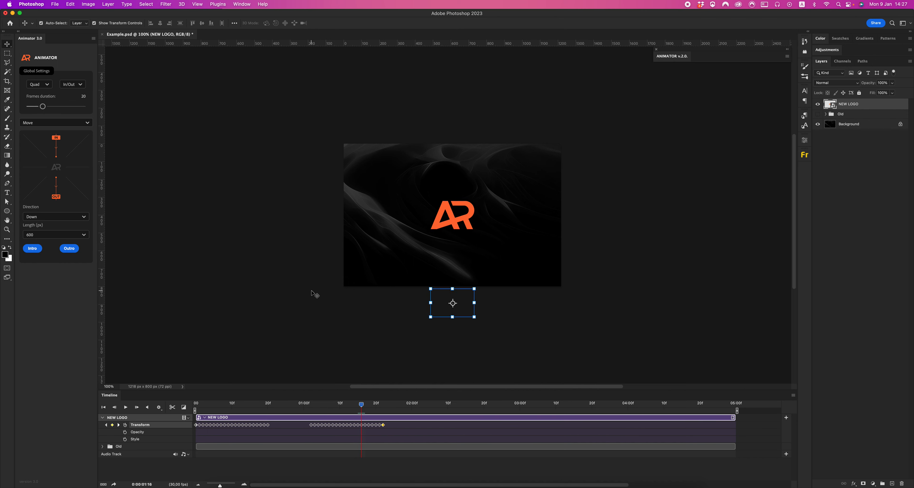
Clear the downward animation's Transform keyframes from NEW LOGO and return the playhead to the start
drag(383, 422, 292, 388)
click(123, 425)
drag(229, 408, 160, 401)
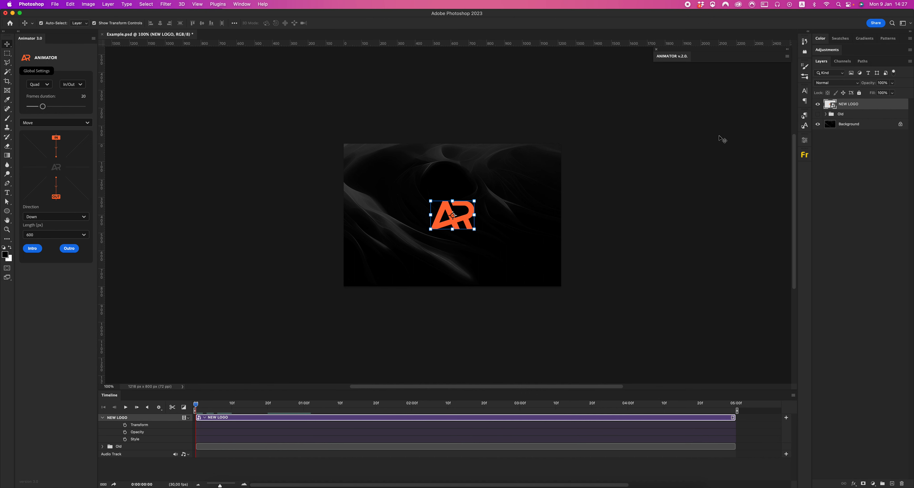
Preview the M Bounce presets in the ANIMATOR v.2.0 plugin and collapse it again
click(672, 57)
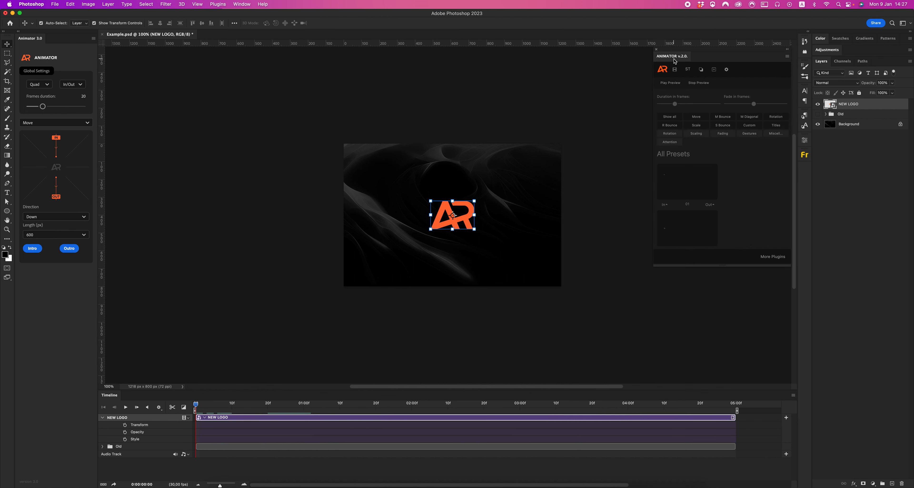
click(723, 116)
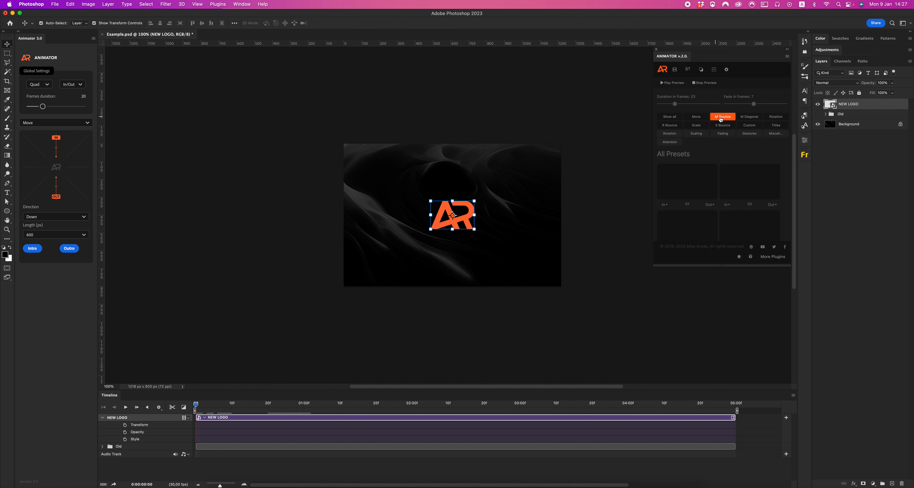
click(673, 83)
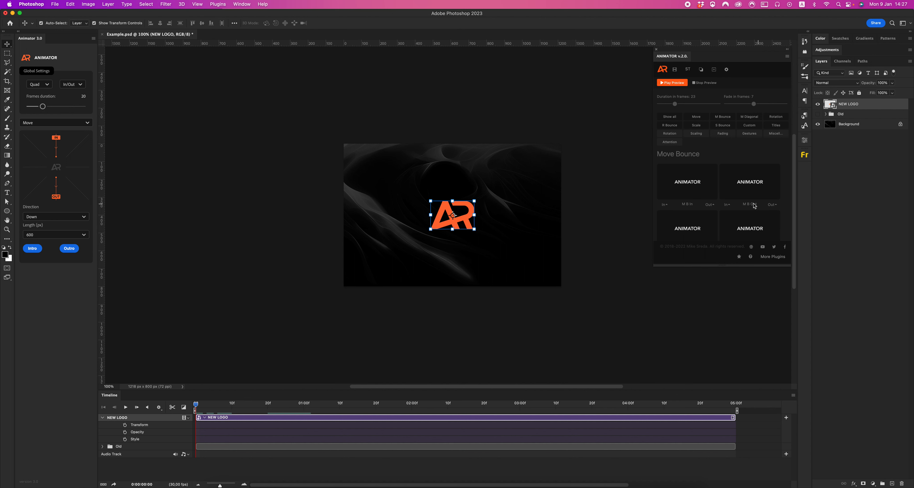
double_click(673, 60)
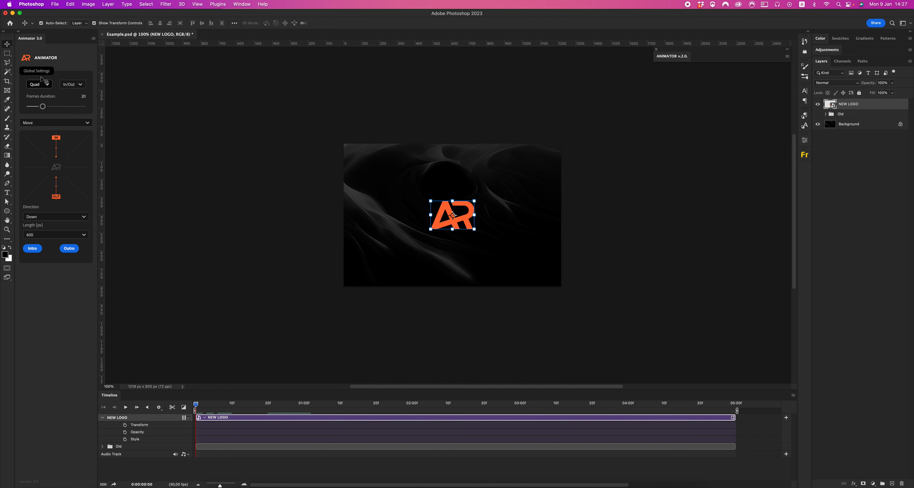
Apply a 20-frame Move intro to NEW LOGO with Back In/Out easing, Left direction and 600 px length
click(46, 84)
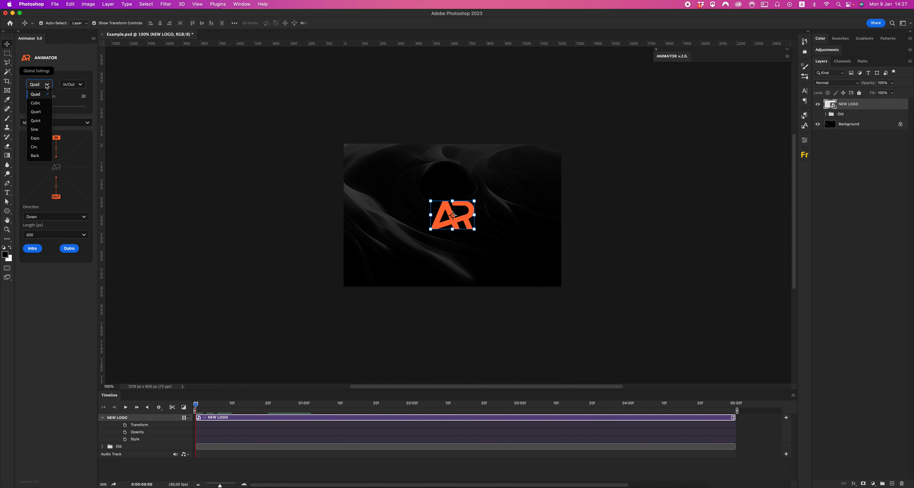
click(38, 156)
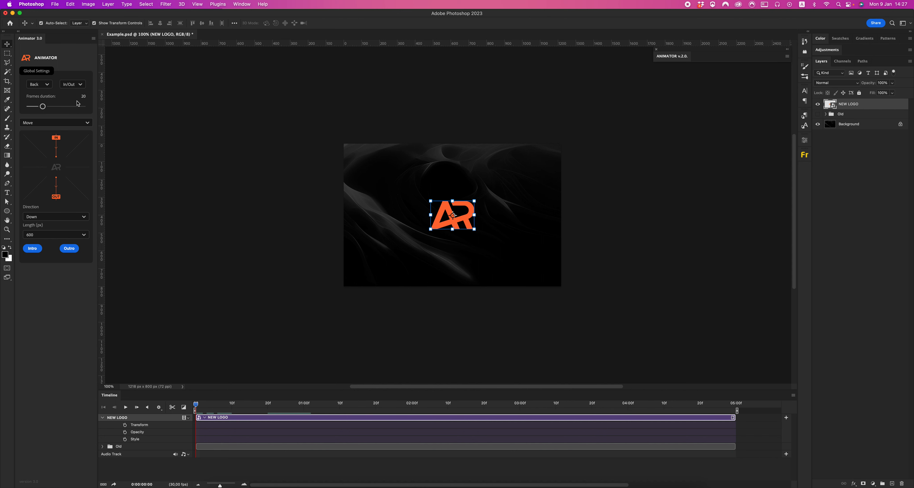
drag(44, 107, 43, 108)
click(36, 217)
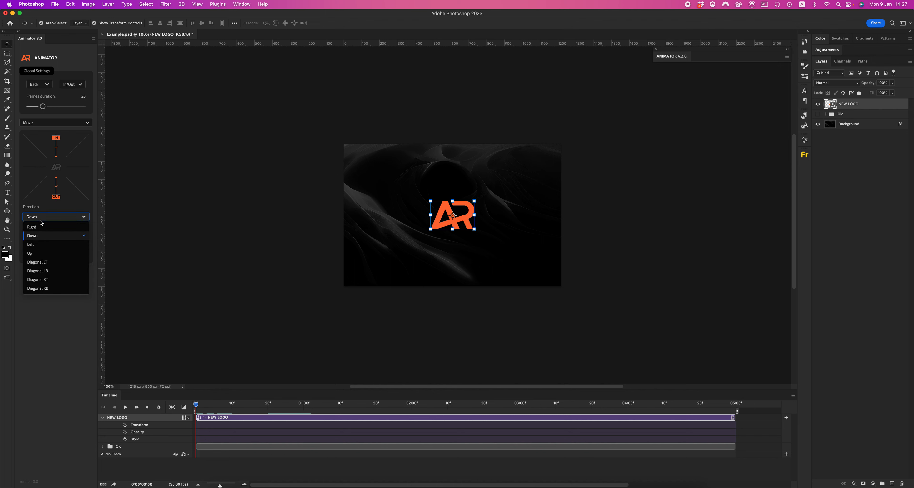
click(42, 246)
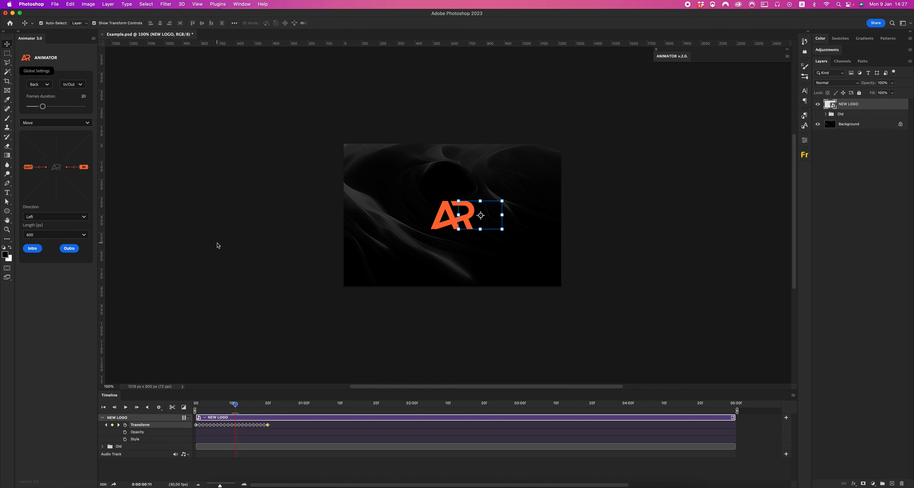
Apply a Move outro to NEW LOGO starting at 0:00:01:00, with Quad easing, Up direction and 300 px length
drag(264, 407, 304, 405)
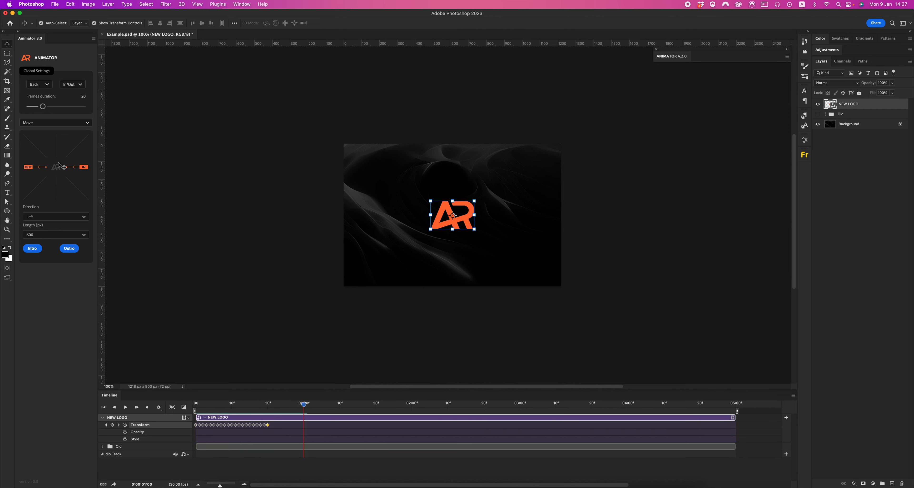
click(53, 217)
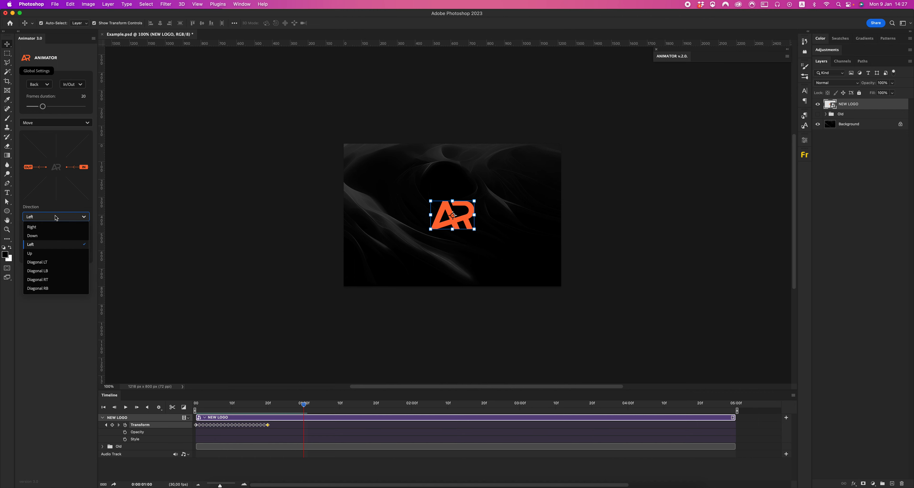
click(49, 254)
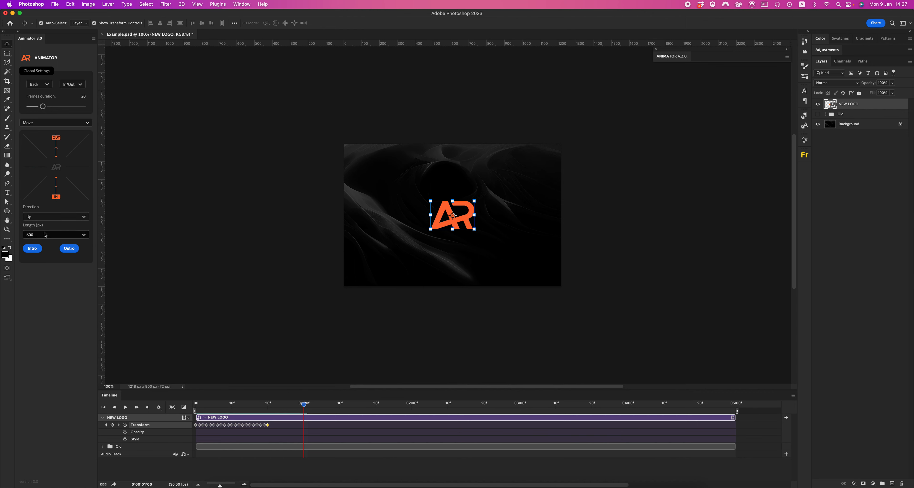
click(53, 235)
click(49, 268)
click(46, 85)
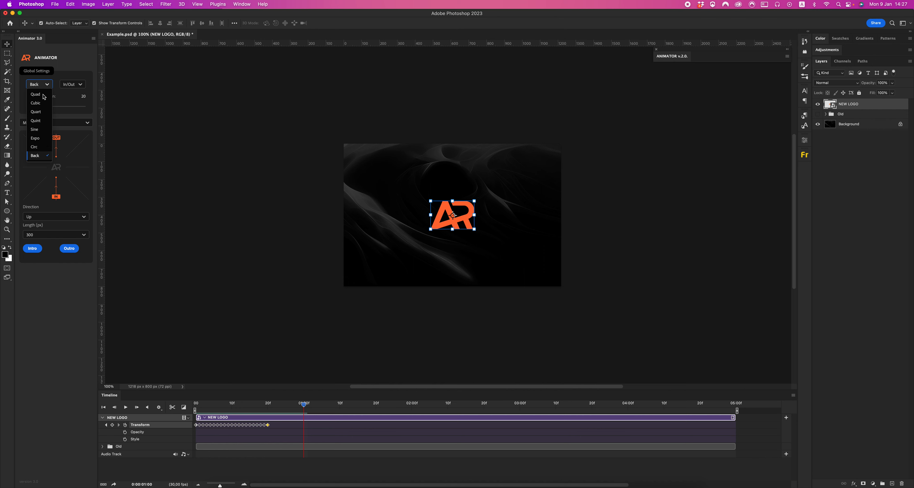
click(43, 95)
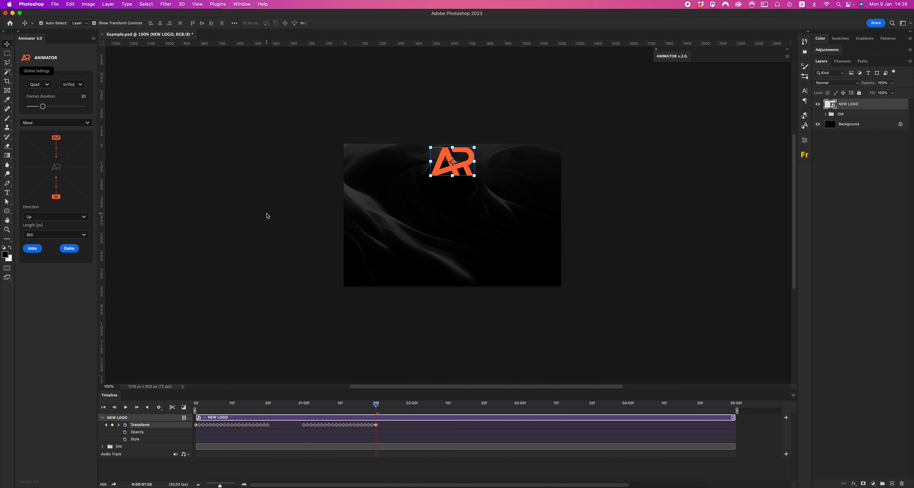
Replace NEW LOGO's upward outro with a Move outro starting at 0:00:01:04, with Right direction and 300 px length
drag(376, 404, 289, 390)
drag(384, 425, 285, 440)
key(Delete)
click(319, 406)
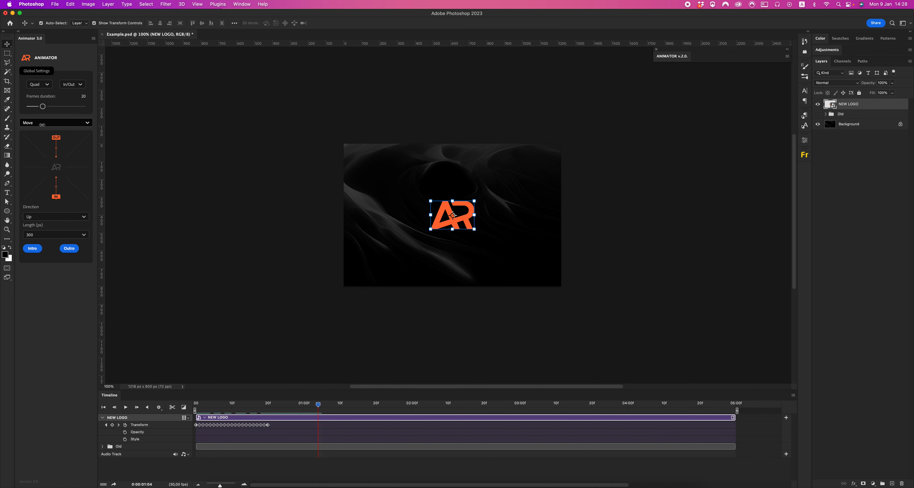
click(46, 217)
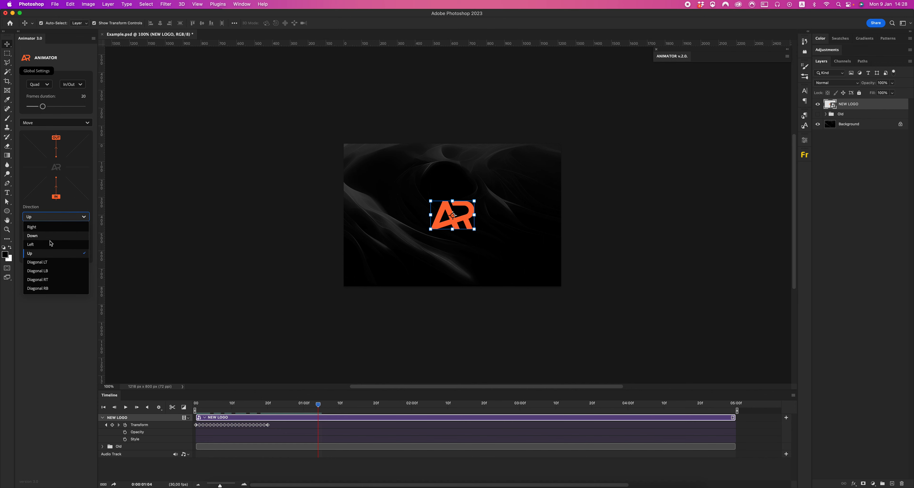
click(45, 227)
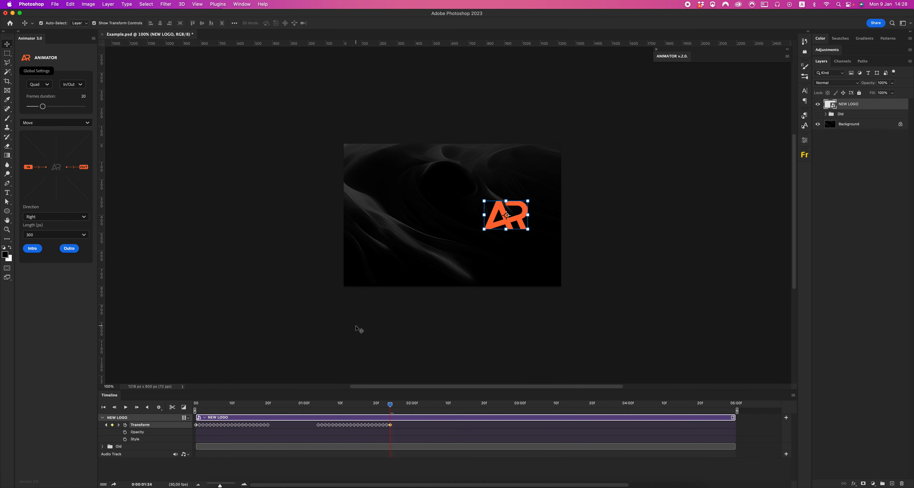
Add Opacity keyframes to fade NEW LOGO in from 0% at the timeline start to 100% at about frame 6
drag(394, 406, 190, 402)
click(125, 433)
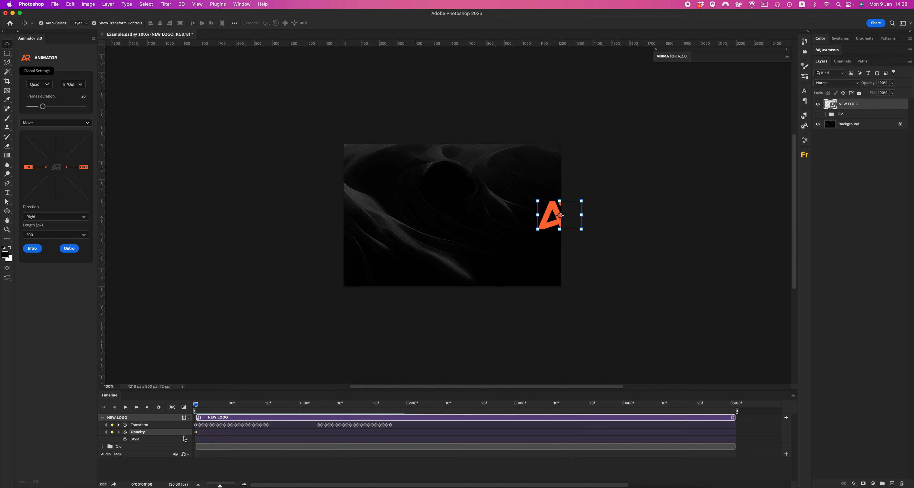
drag(194, 433, 217, 433)
click(892, 82)
drag(892, 92, 860, 91)
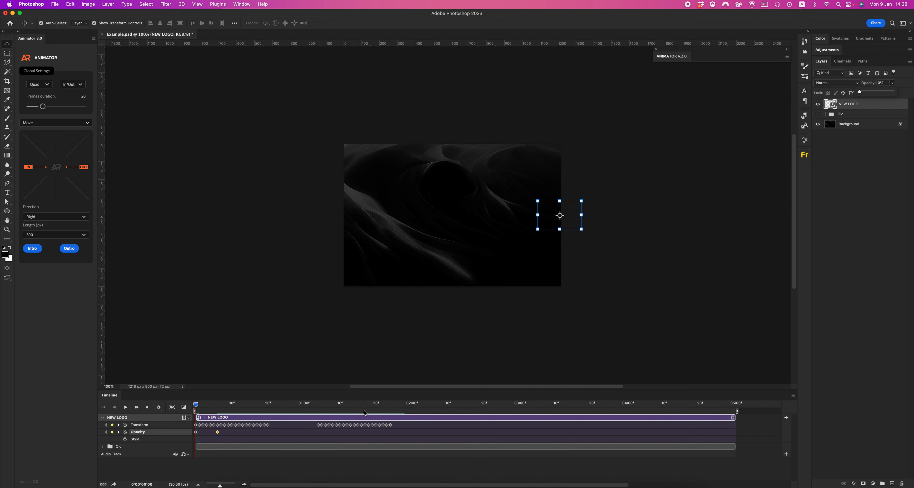
Keyframe NEW LOGO's Opacity to fade out from 100% at 0:00:01:18 to 0% at 0:00:01:24
click(368, 405)
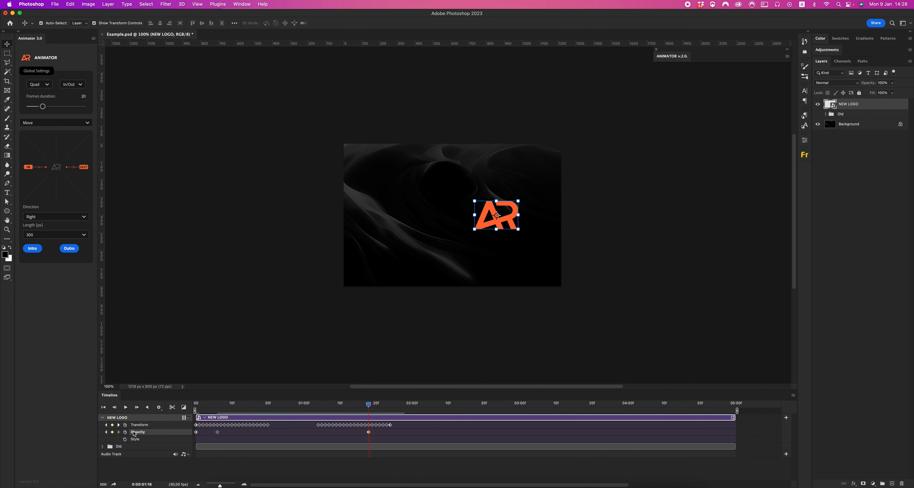
click(390, 404)
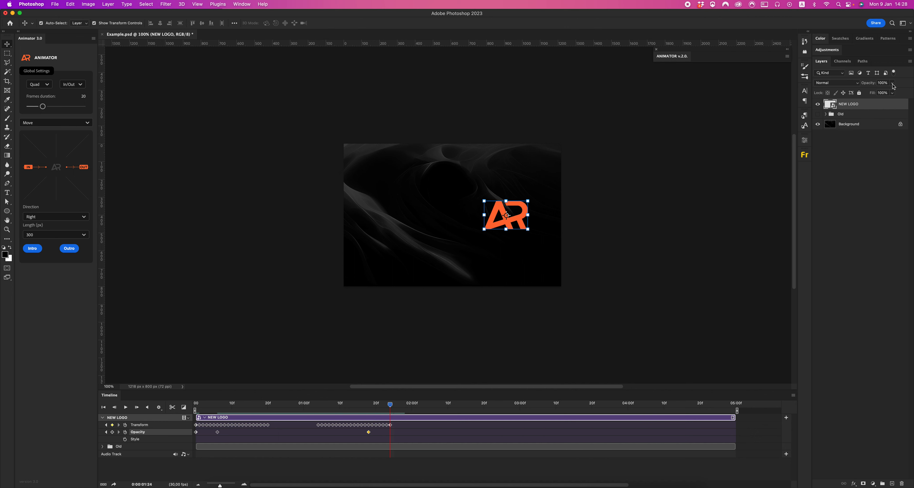
click(892, 83)
drag(891, 91, 860, 92)
Shorten the timeline's work area to end at about 0:00:02:05 and play the faded intro and outro
click(125, 408)
drag(737, 411, 431, 411)
click(126, 407)
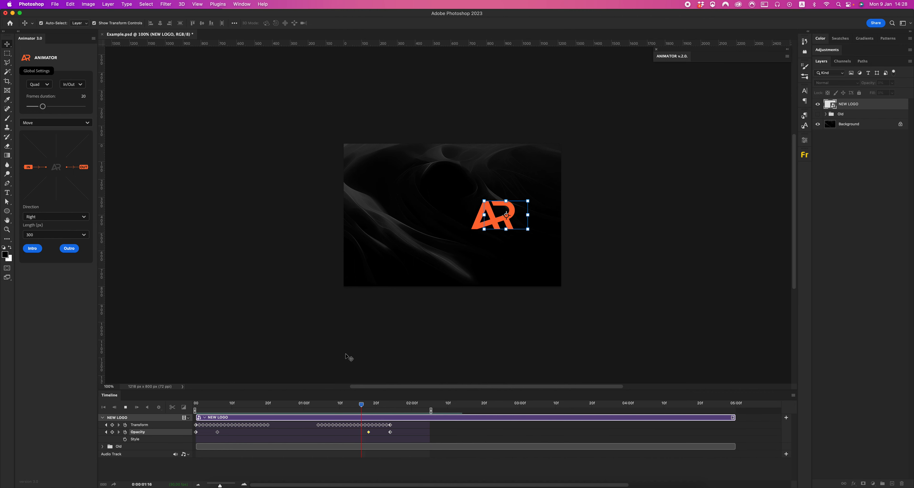
key(space)
scroll(387, 373, down, 1)
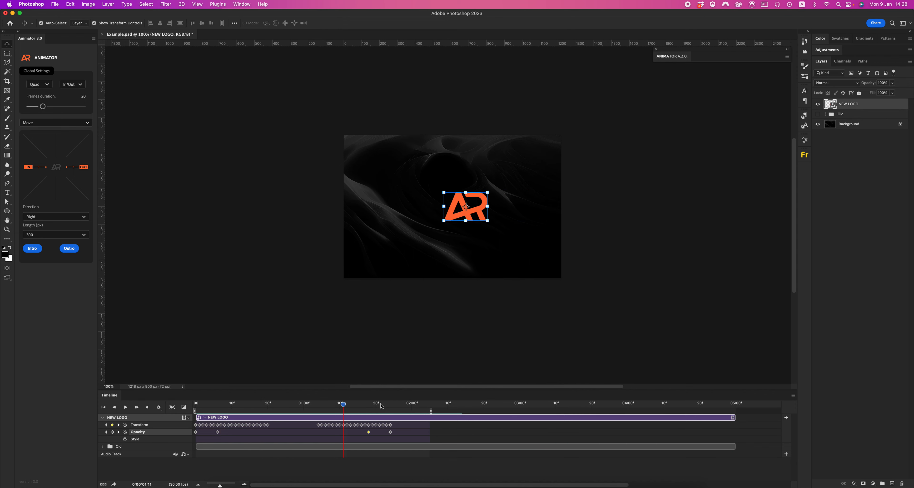
Clear all Transform and Opacity keyframes from NEW LOGO
click(293, 404)
click(125, 433)
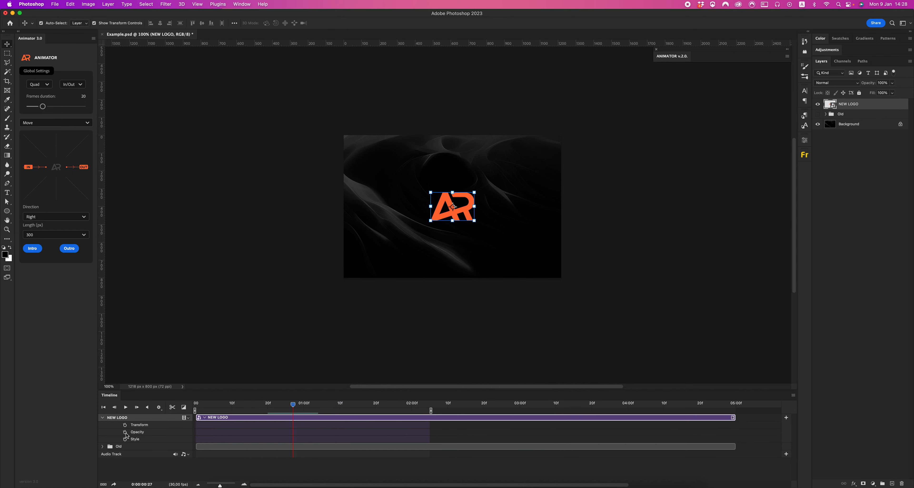
Trim the NEW LOGO clip to about 0:00:00:18–0:00:02:07 and apply 300 px Right Move intro and outro, the outro starting at 0:00:01:13
drag(199, 419, 262, 418)
drag(735, 417, 417, 418)
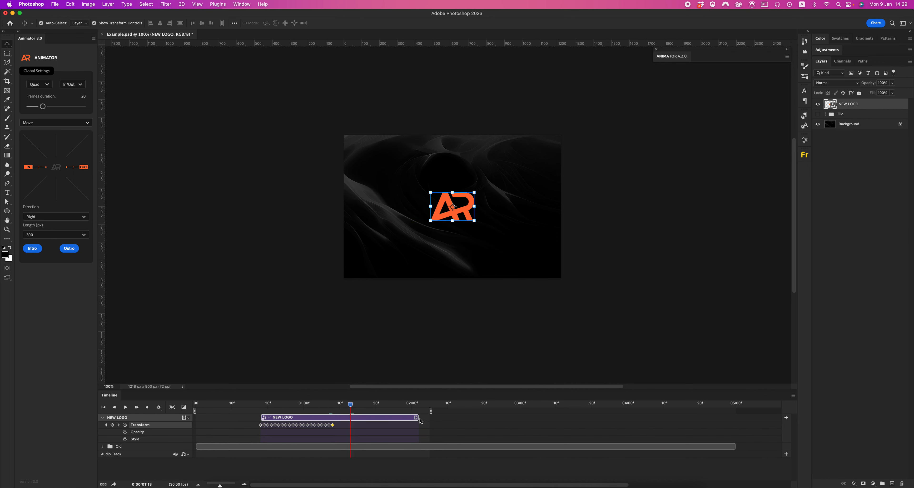
drag(418, 418, 436, 418)
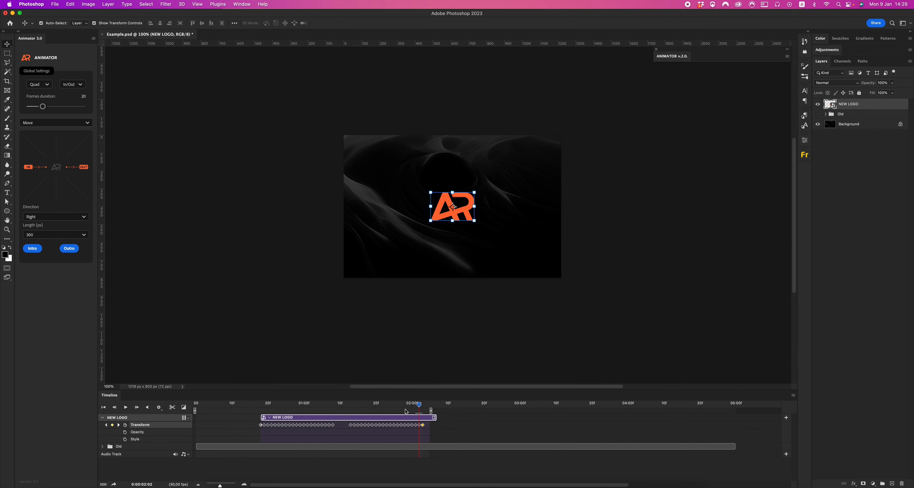
Keyframe NEW LOGO's Opacity to fade in from 0% at 0:00:00:18 to 100% at about 0:00:00:24
drag(359, 407, 282, 433)
click(125, 432)
click(893, 92)
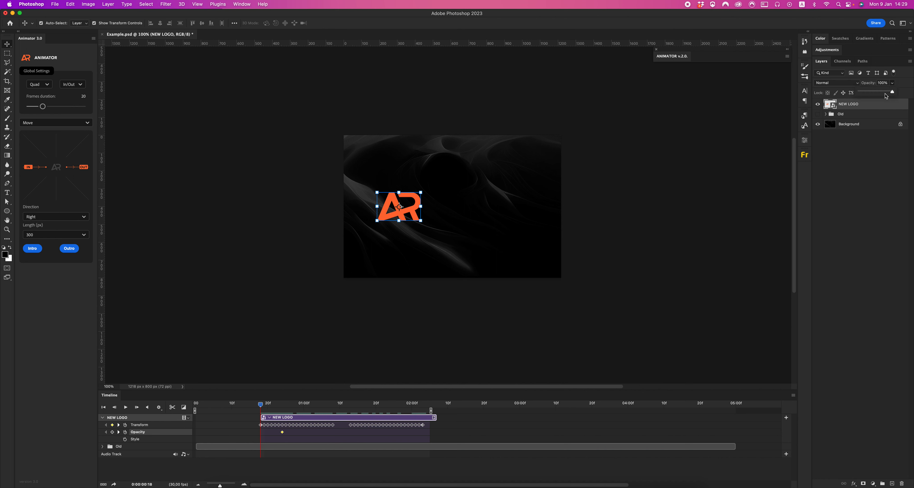
drag(815, 91, 810, 93)
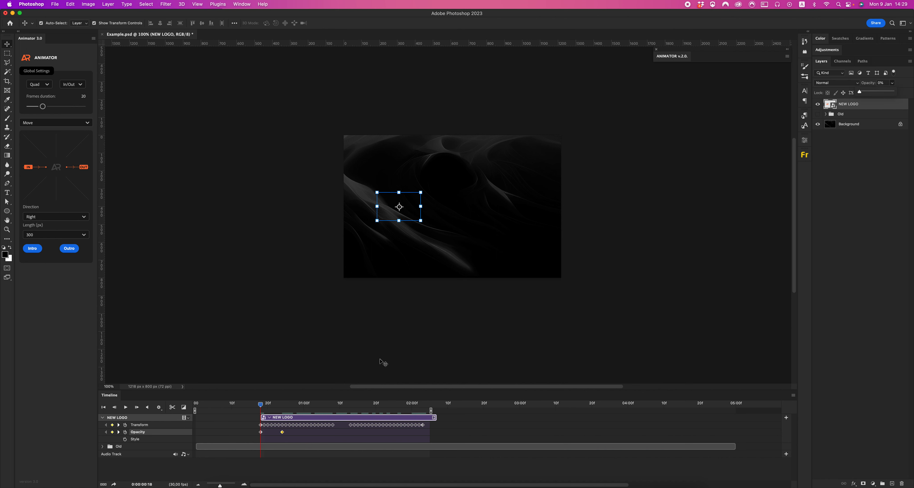
Keyframe NEW LOGO's Opacity to fade out from 100% at 0:00:01:27 to 0% near the end of the outro
click(397, 406)
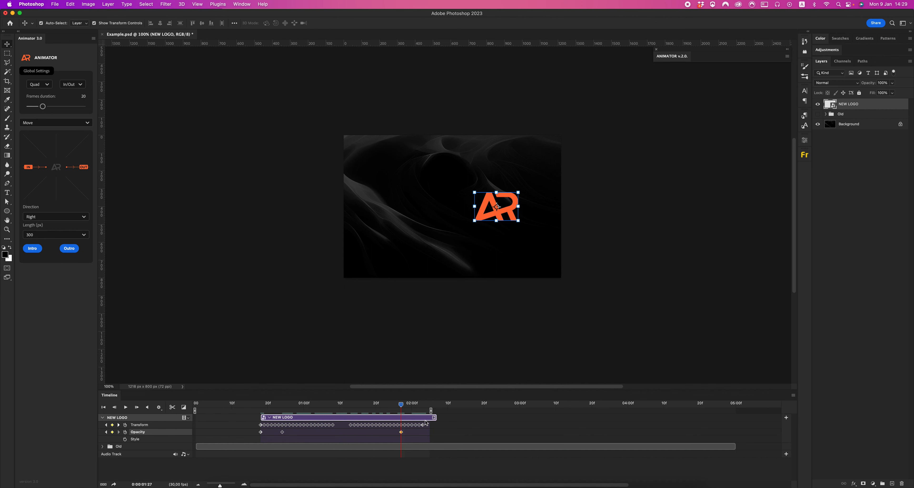
click(419, 405)
click(892, 83)
drag(893, 91, 859, 92)
Move the last Opacity keyframe to 0:00:02:03, in line with the final Transform keyframe of the outro
drag(419, 433, 422, 432)
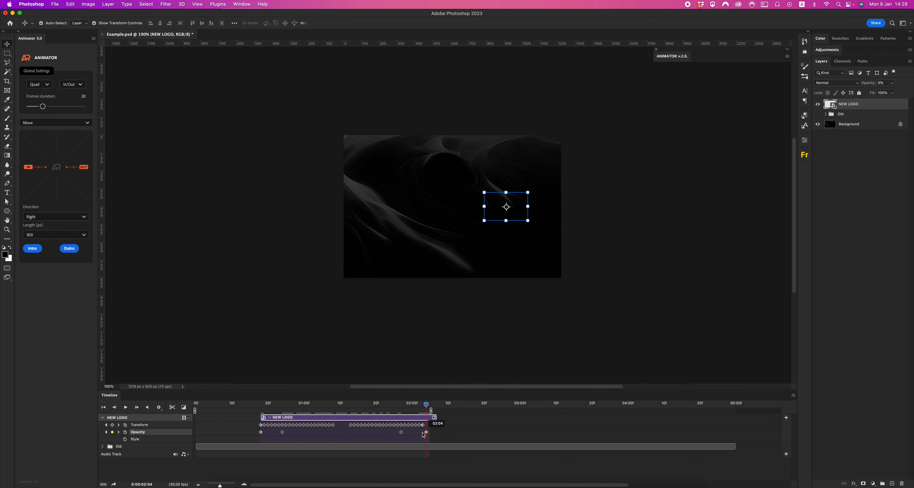
click(125, 408)
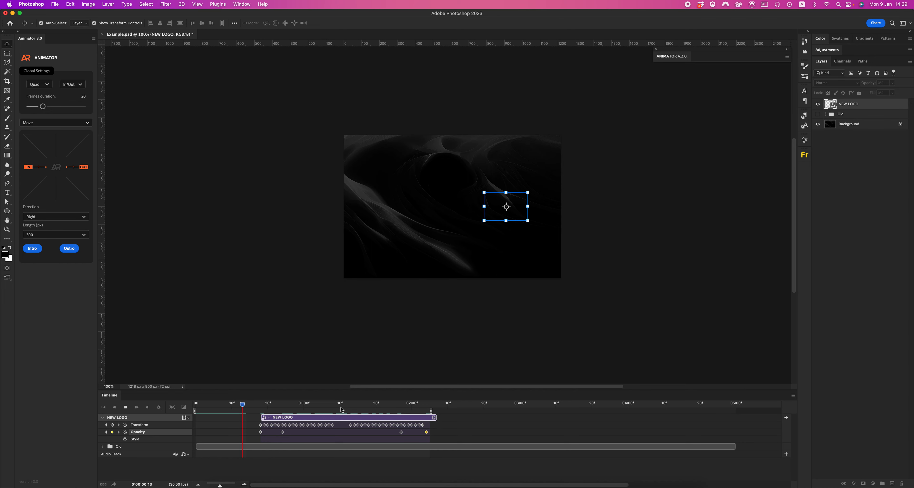
drag(432, 437, 426, 435)
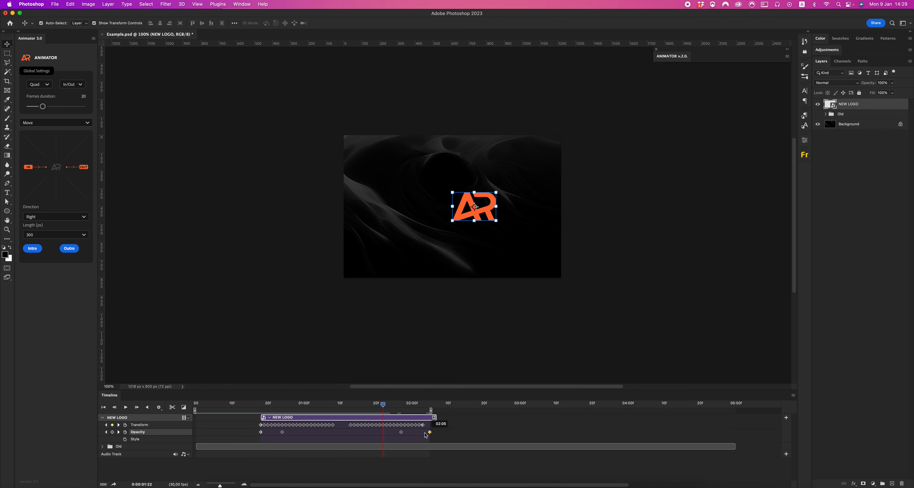
drag(219, 485, 225, 486)
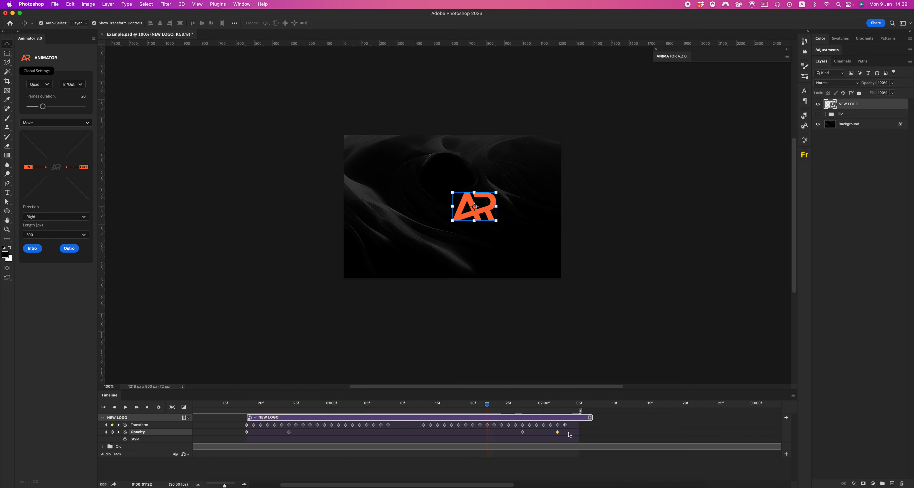
drag(560, 433, 567, 433)
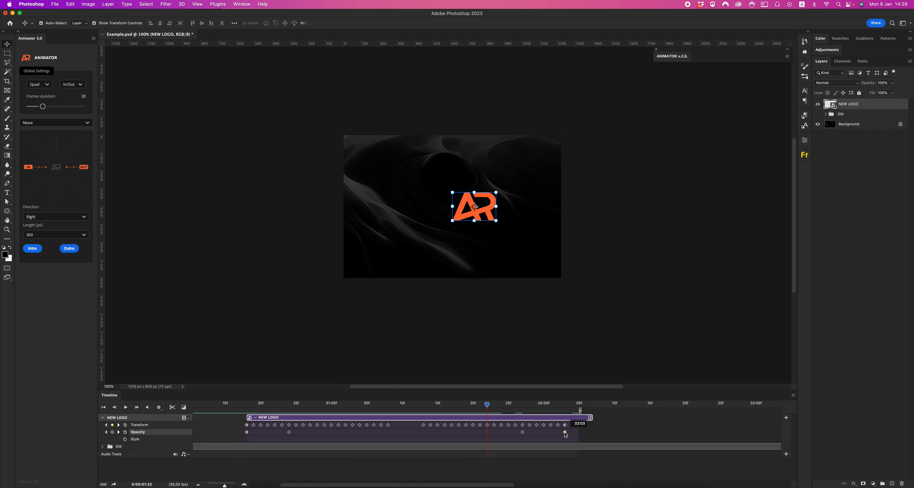
click(198, 485)
Shift the outro's Transform and Opacity keyframes so the movement starts at about 0:00:01:26, and preview the animation
drag(237, 430, 264, 432)
drag(367, 433, 319, 429)
mouse_move(376, 423)
mouse_down()
mouse_move(317, 441)
mouse_move(339, 425)
mouse_move(414, 411)
mouse_up()
key(space)
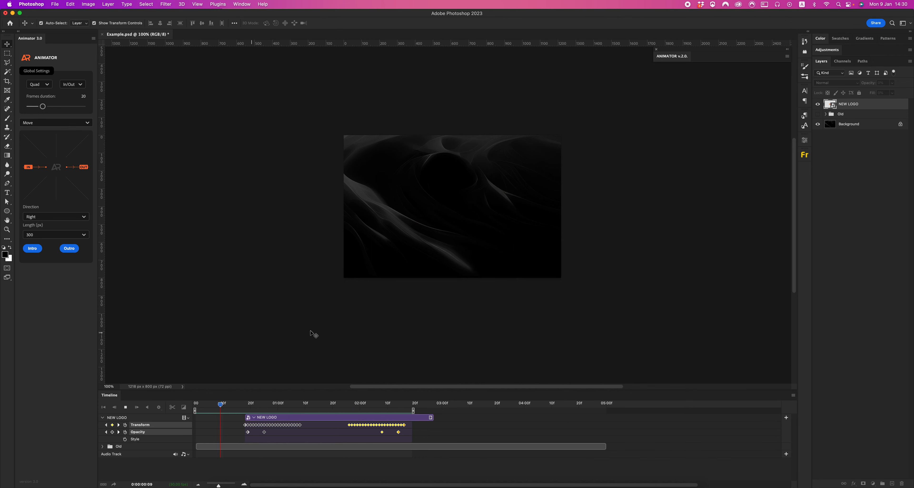
key(space)
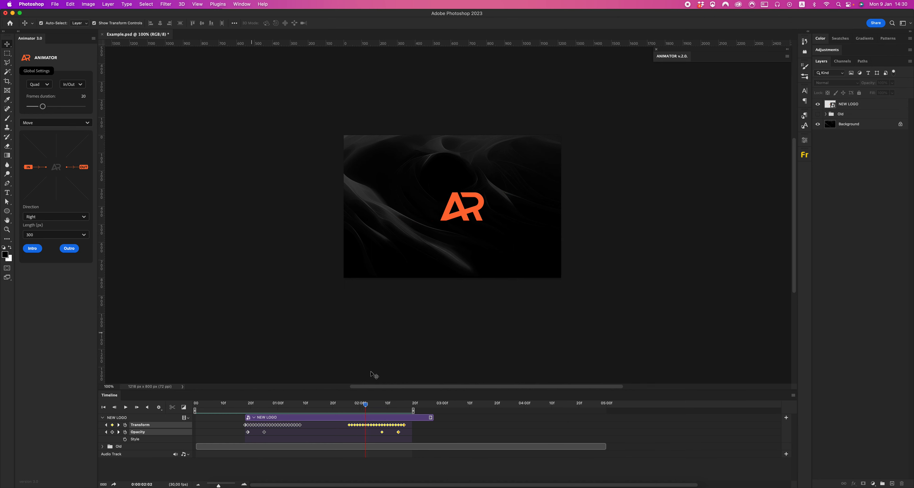
Recolour the LOGO copy shape inside the NEW LOGO smart object to #08ceff and preview the updated animation
click(323, 404)
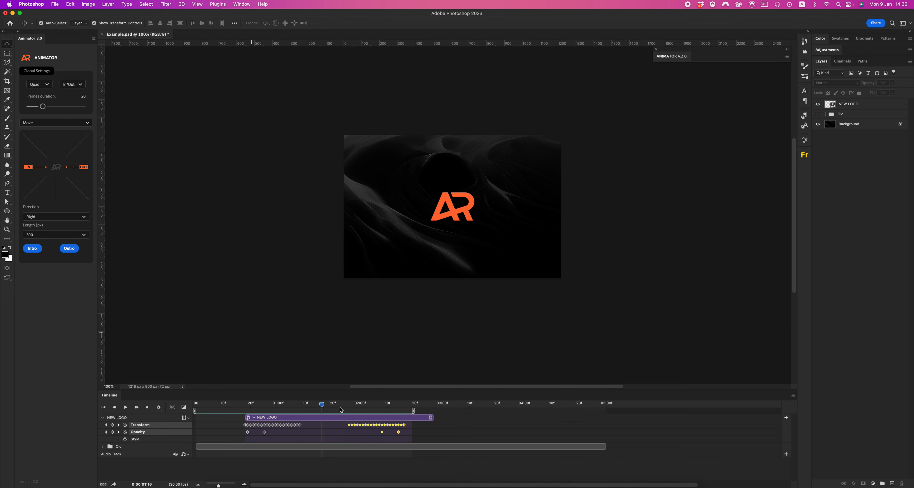
click(330, 420)
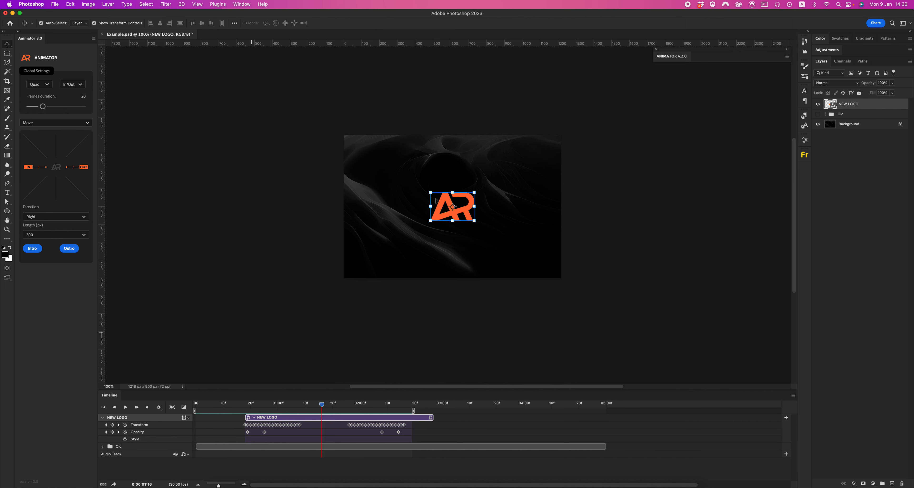
double_click(830, 104)
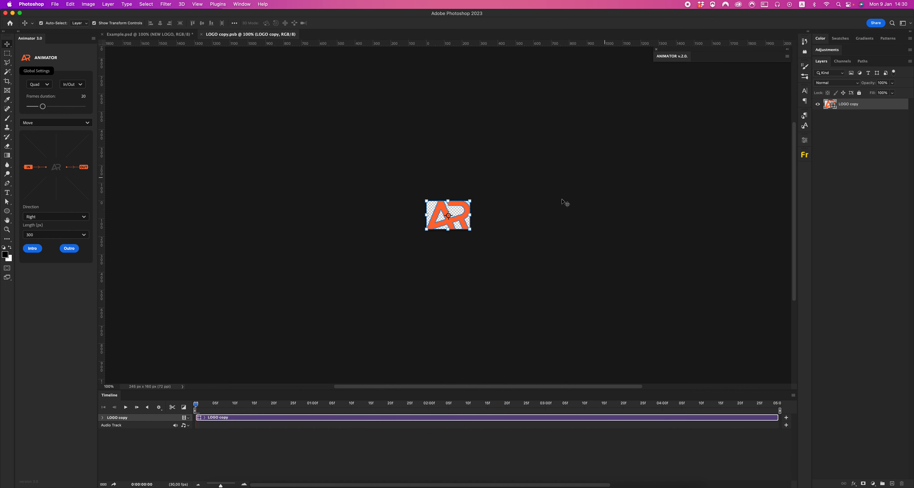
double_click(828, 108)
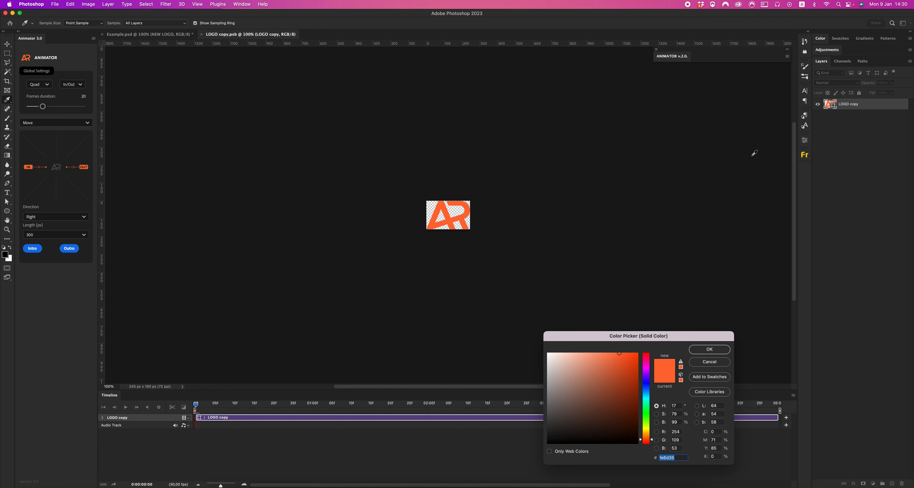
mouse_move(590, 395)
mouse_down()
mouse_move(585, 411)
mouse_move(538, 426)
mouse_move(646, 396)
mouse_move(645, 404)
mouse_move(617, 371)
mouse_move(636, 354)
mouse_up()
drag(646, 405, 647, 398)
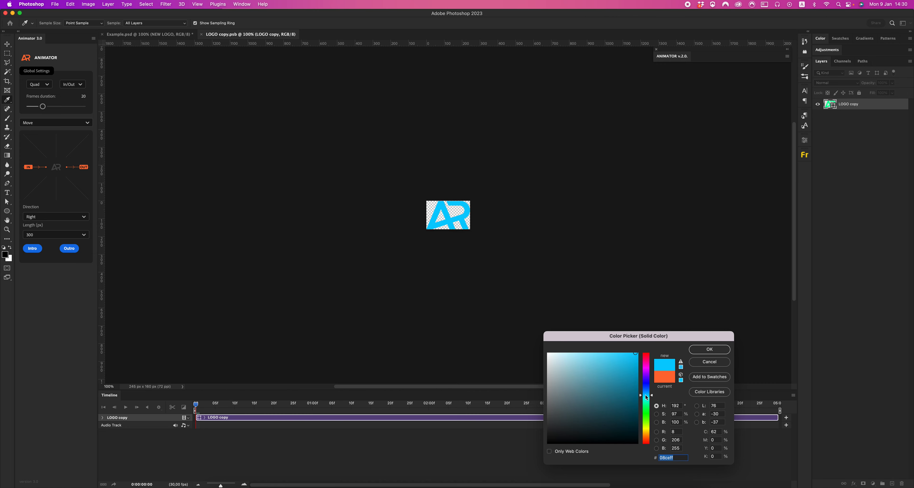
click(710, 350)
key(super+w)
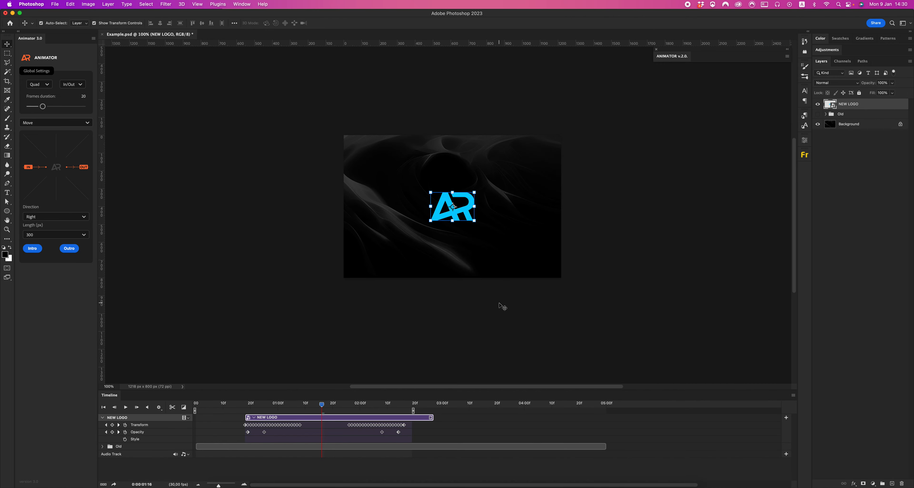
click(126, 408)
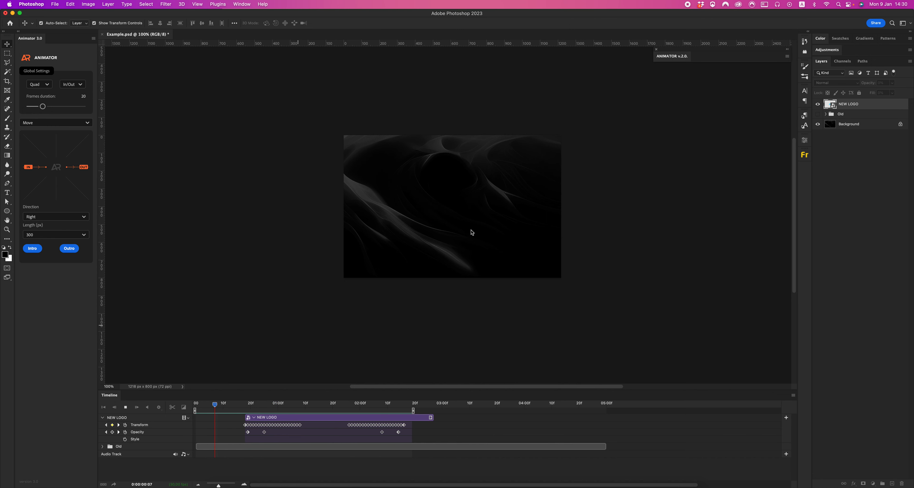
key(space)
Look through the Animator 3.0 Rotate and Scale options and switch the plugin to Custom Presets
click(50, 122)
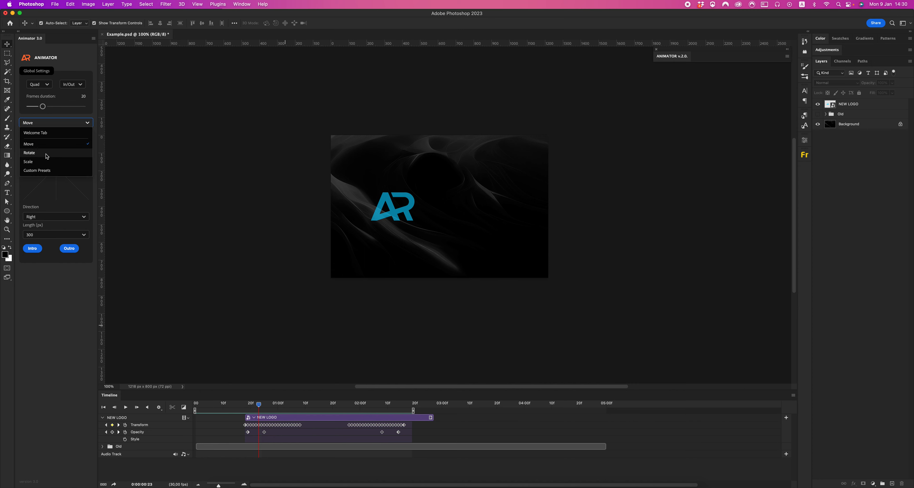
click(46, 153)
click(51, 123)
click(47, 143)
click(50, 124)
click(46, 153)
click(51, 123)
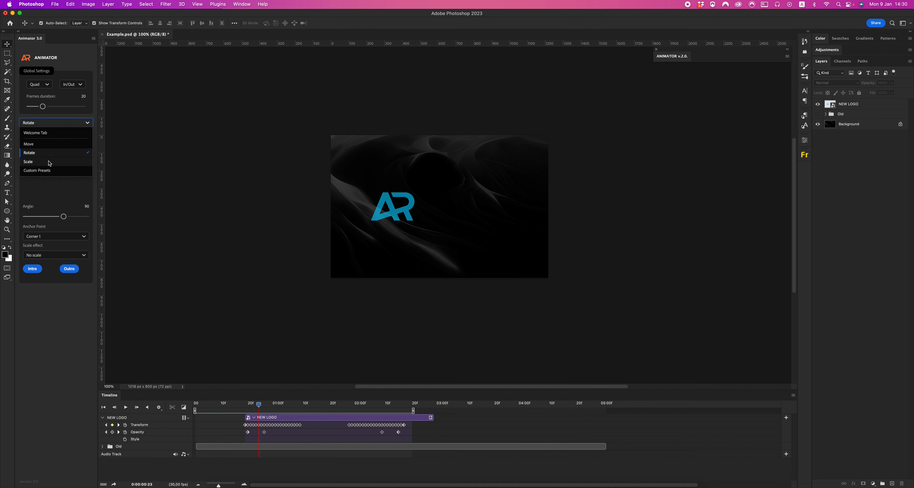
click(49, 161)
click(54, 124)
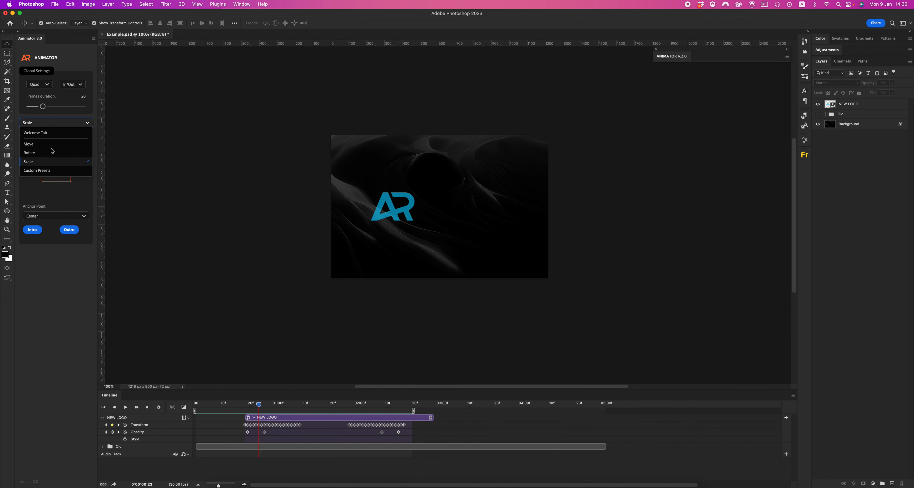
click(51, 171)
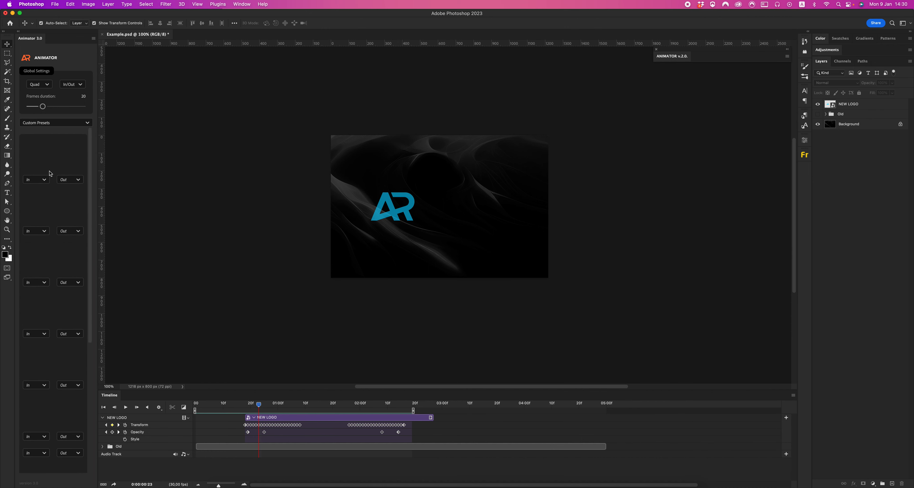